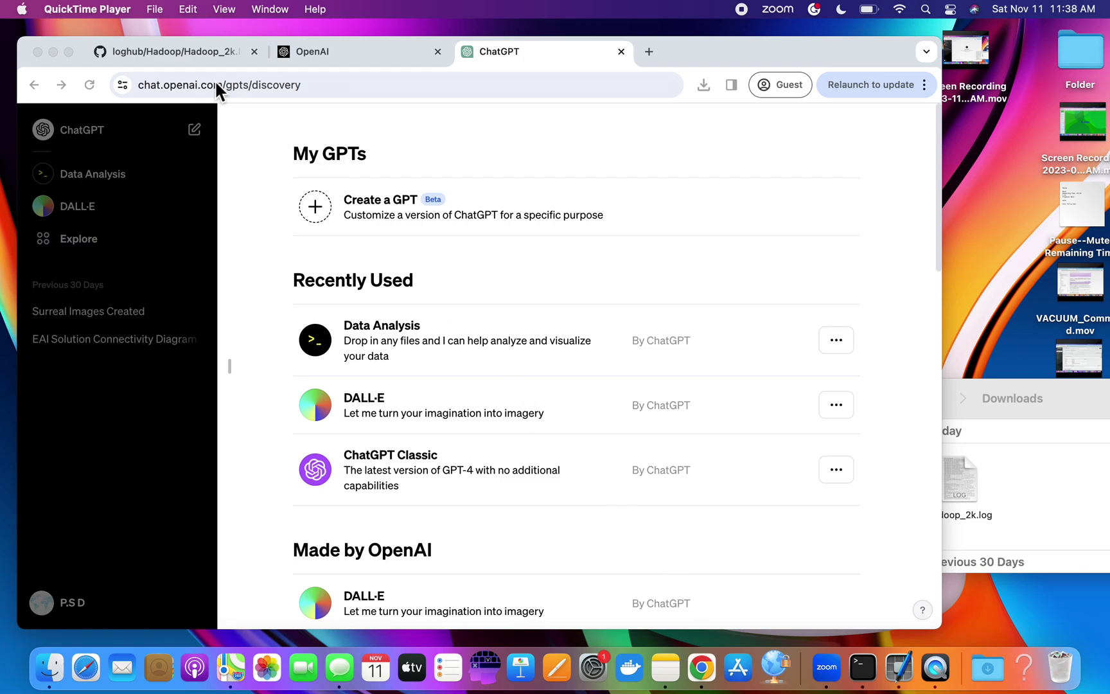
Scroll through the Hadoop_2k.log source on GitHub, then move to the OpenAI home page.
left_click(176, 51)
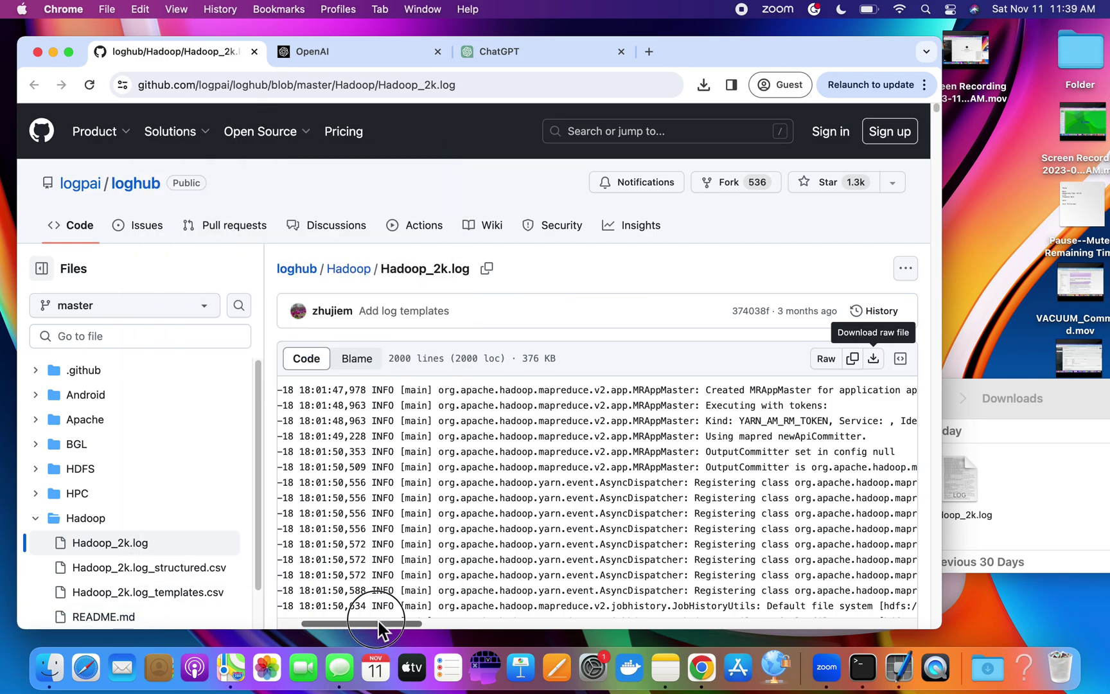
left_click_drag(384, 623, 347, 607)
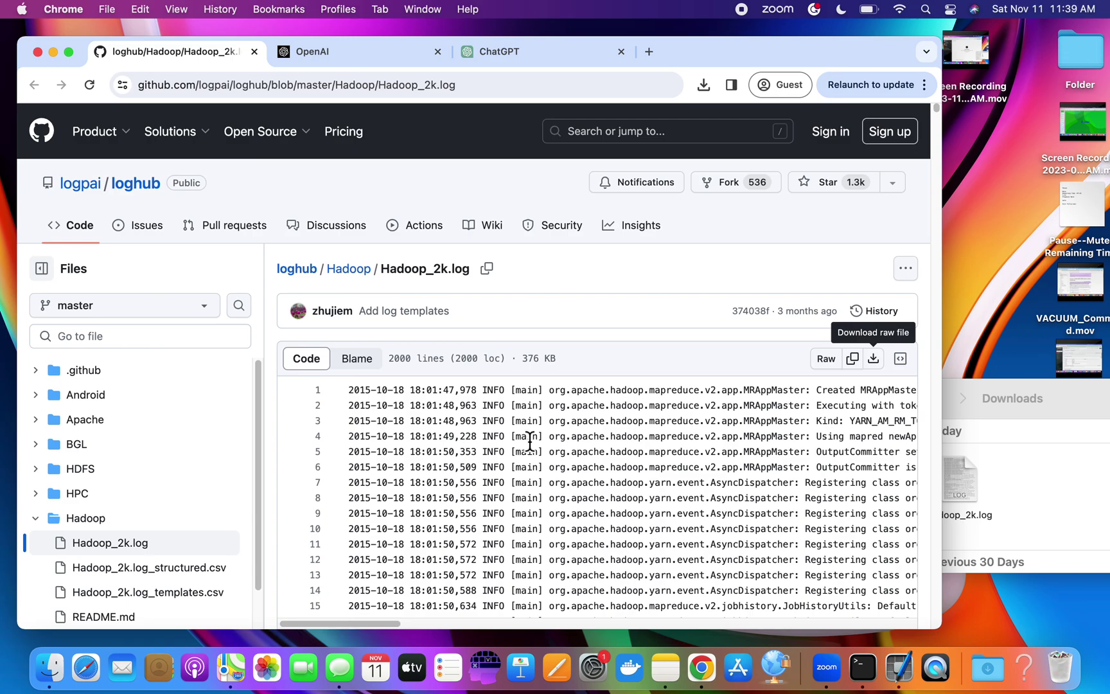
left_click(322, 57)
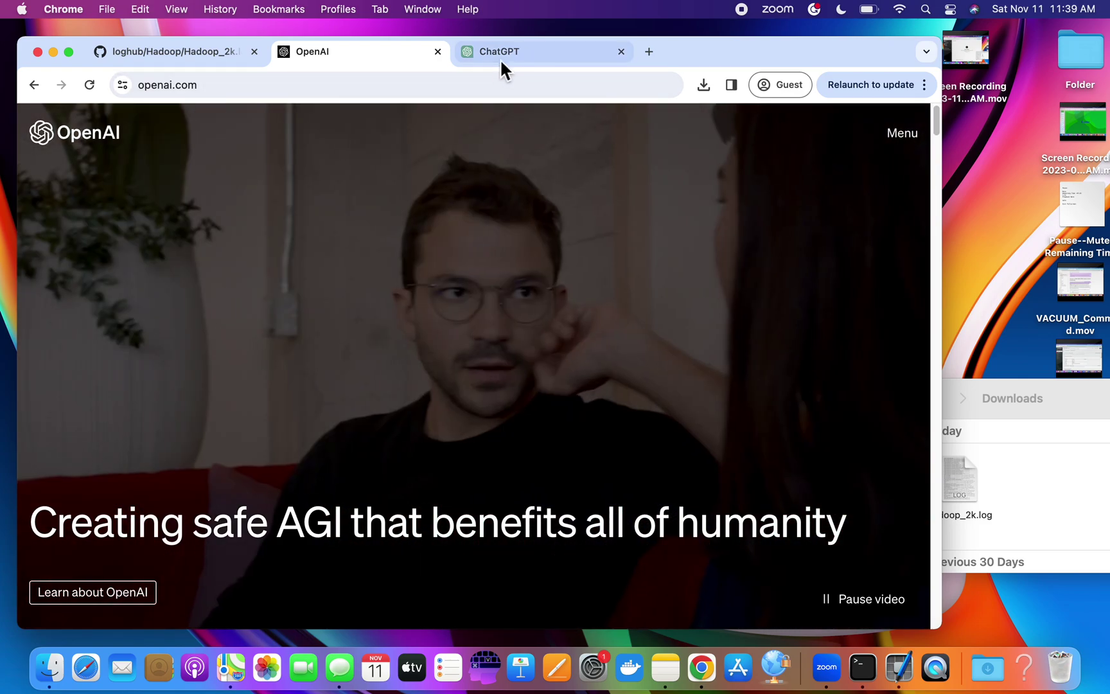
Start a new chat with the Data Analysis GPT from the My GPTs list.
left_click(503, 57)
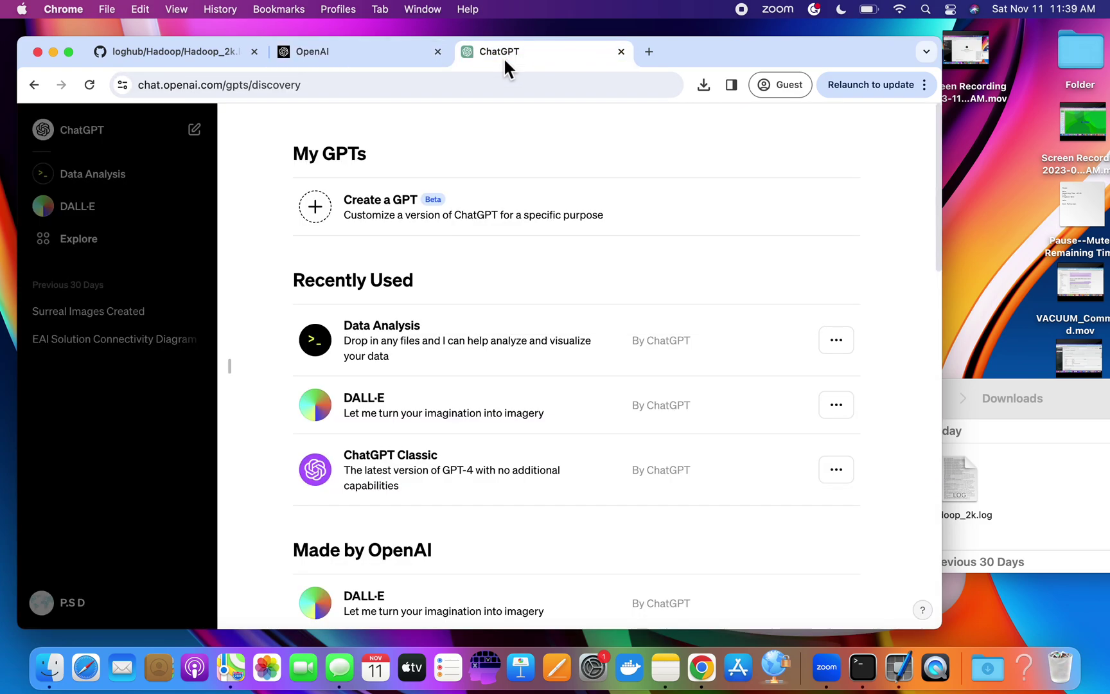
left_click(103, 611)
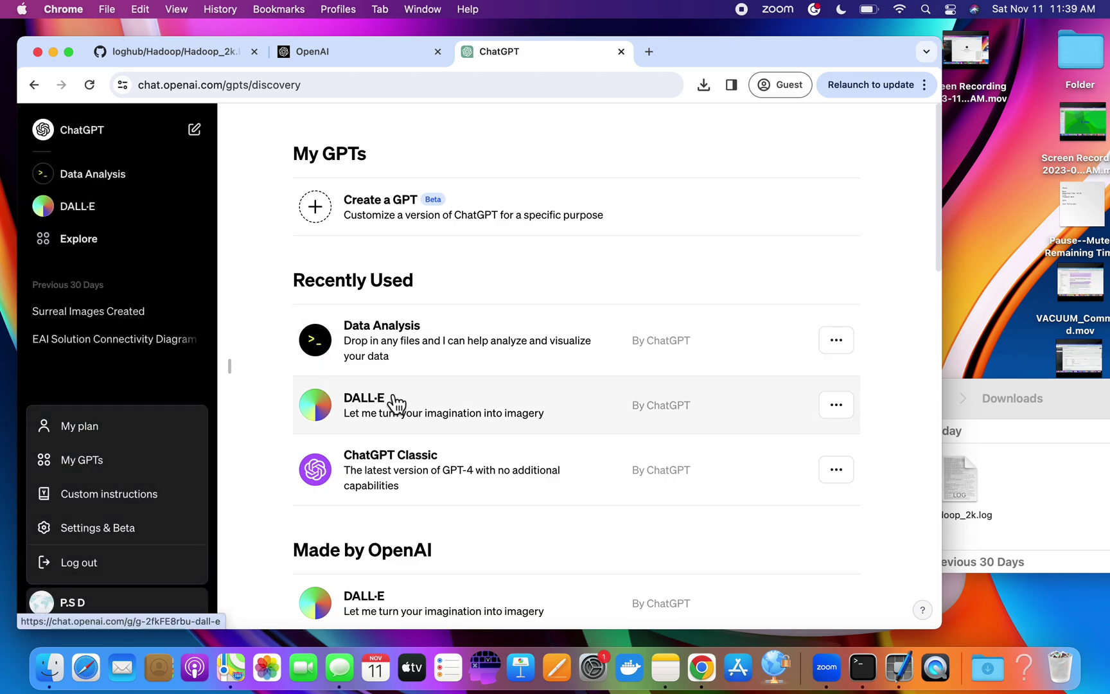
left_click(84, 466)
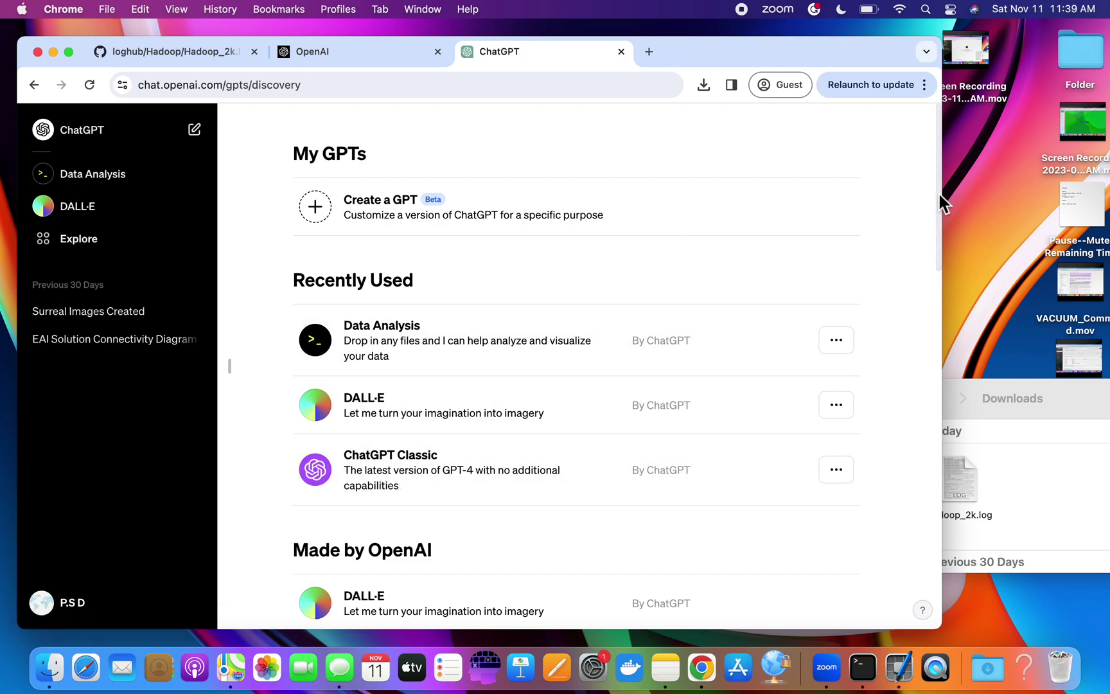
left_click_drag(939, 205, 974, 134)
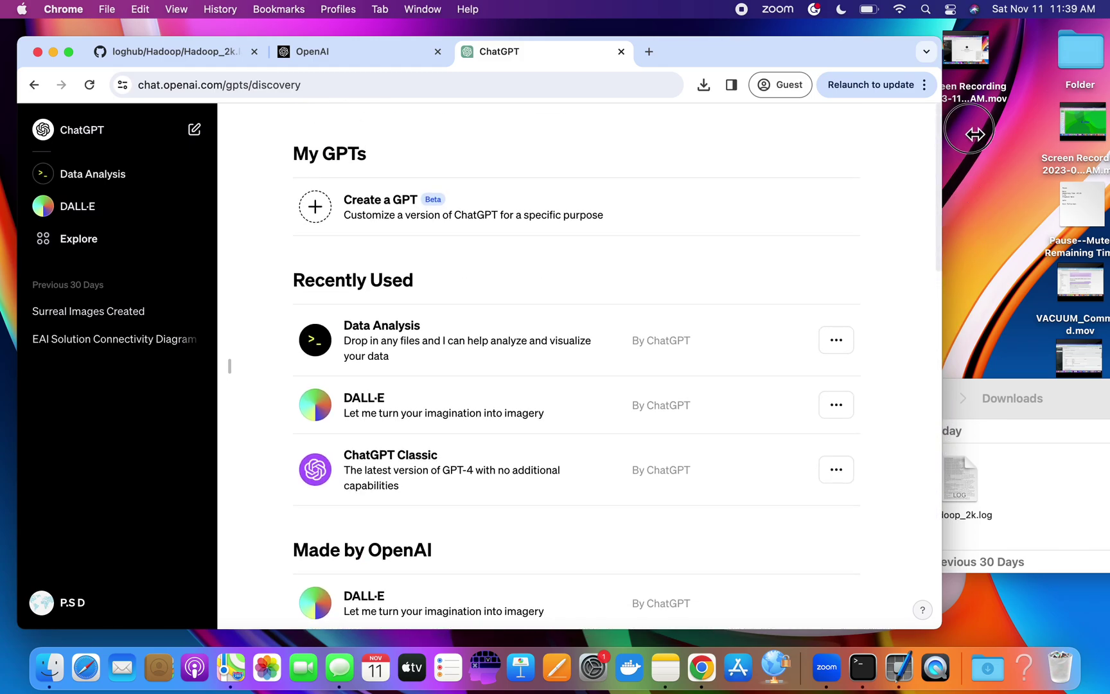
left_click(372, 353)
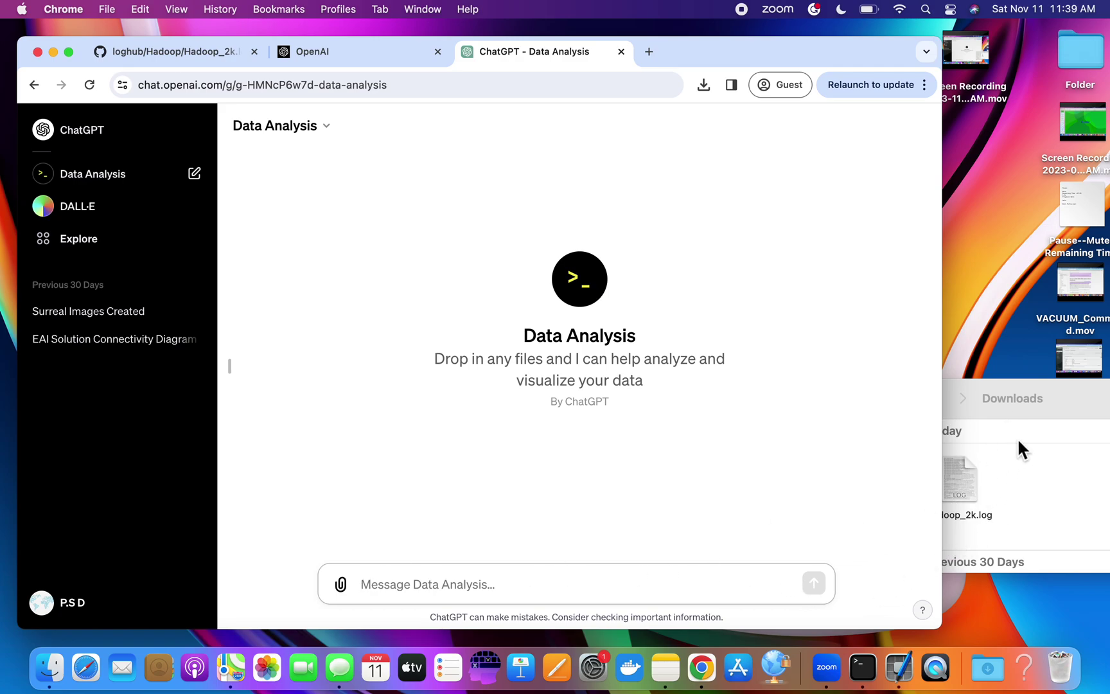
Drag Hadoop_2k.log from the Downloads folder into the Data Analysis message box.
left_click(1033, 397)
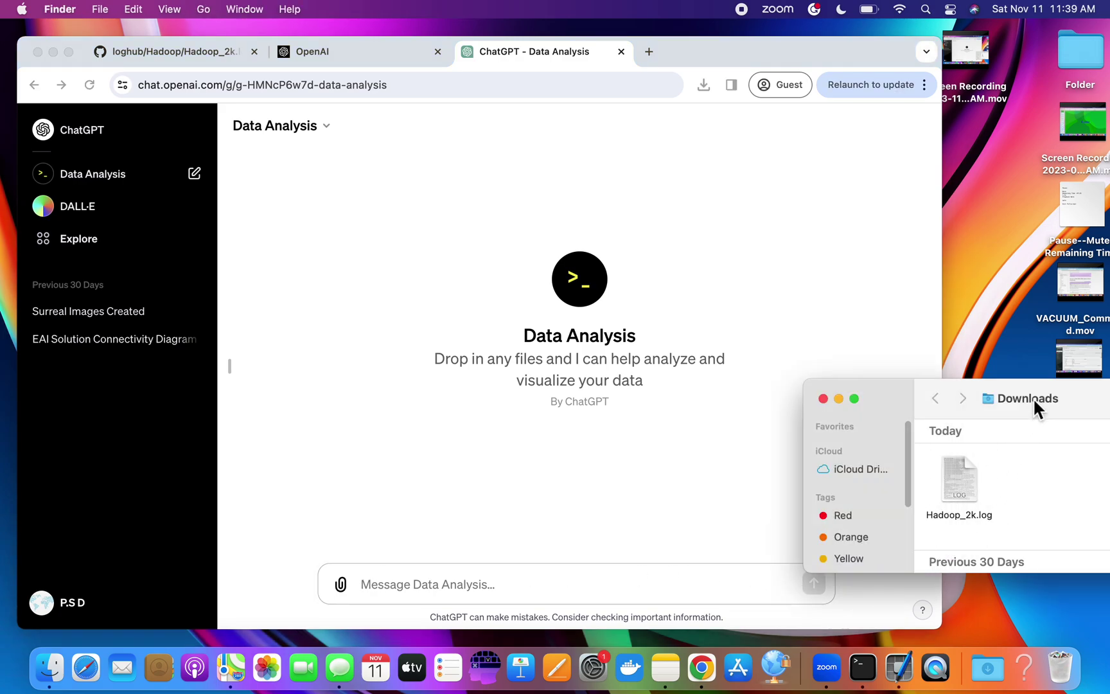
left_click_drag(961, 481, 582, 579)
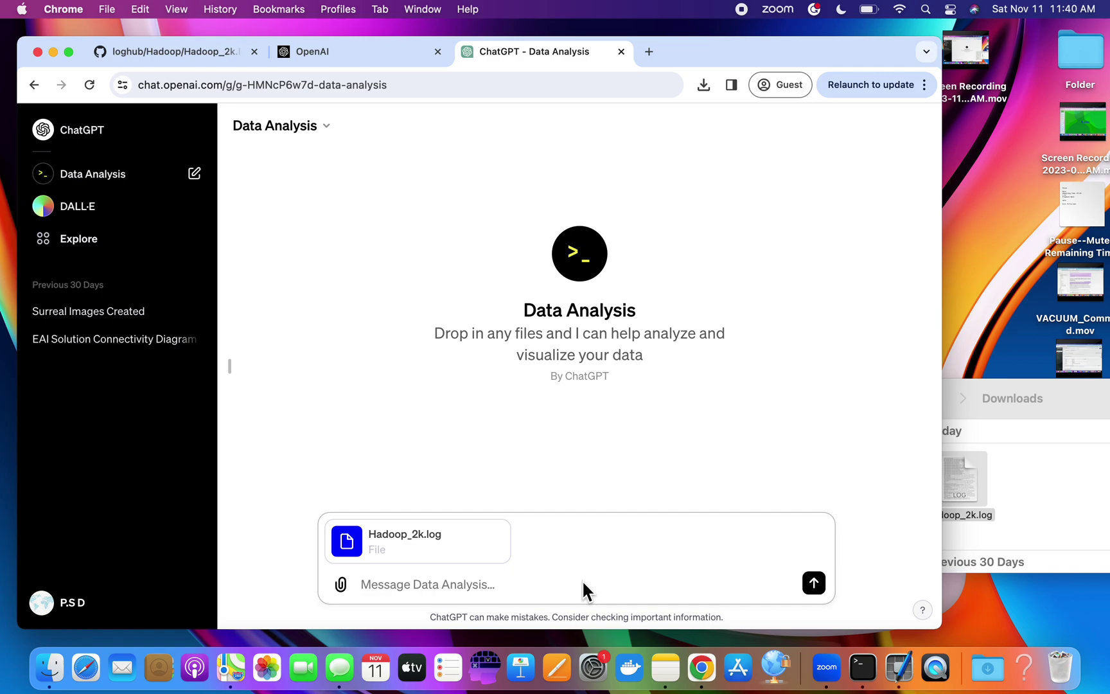
Type the question 'how many errors occurred after warning?', correcting the misspelling along the way.
type("how man")
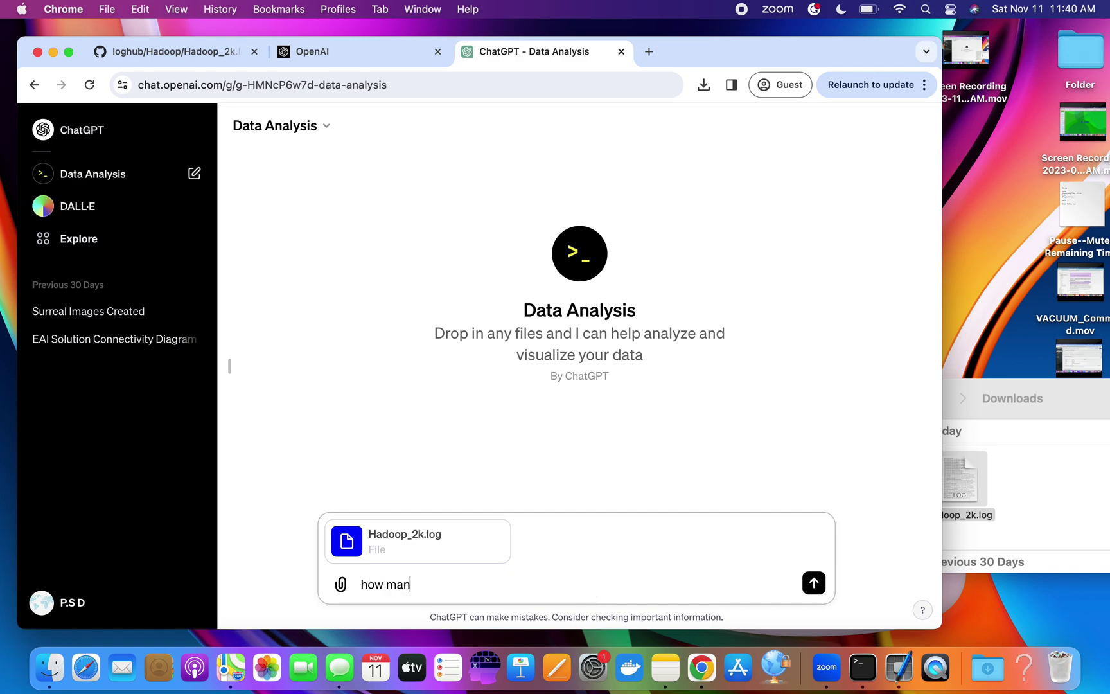
type("y errors occured after ==")
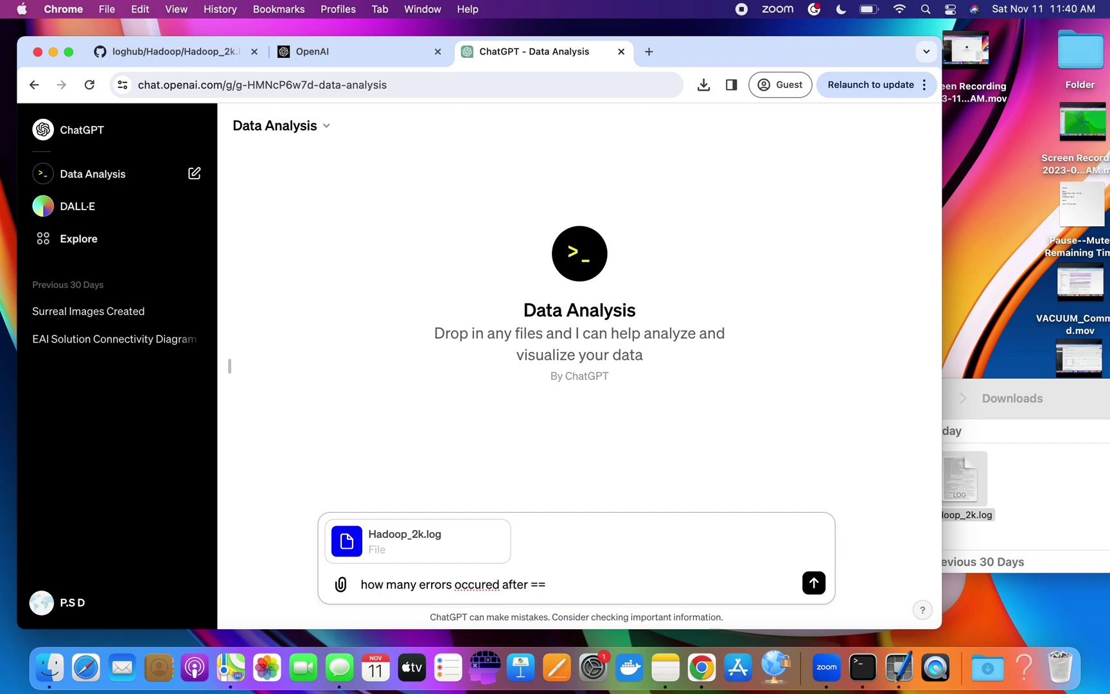
key("BackSpace")
key("BackSpace")
key("BackSpace")
key("BackSpace")
key("BackSpace")
key("BackSpace")
key("BackSpace")
key("BackSpace")
key("BackSpace")
key("BackSpace")
type("red ")
type("r")
key("Right")
key("Right")
key("Right")
type("after warnin")
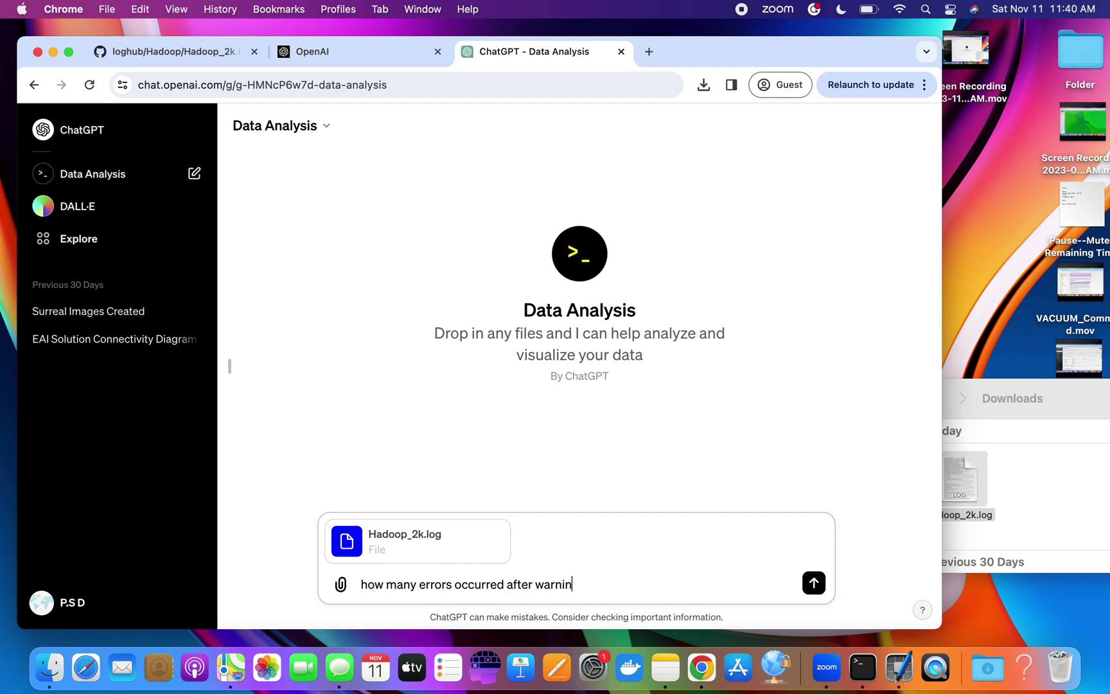
type("g?")
Send the question with the log and get the answer of 148 errors after warnings.
left_click(817, 584)
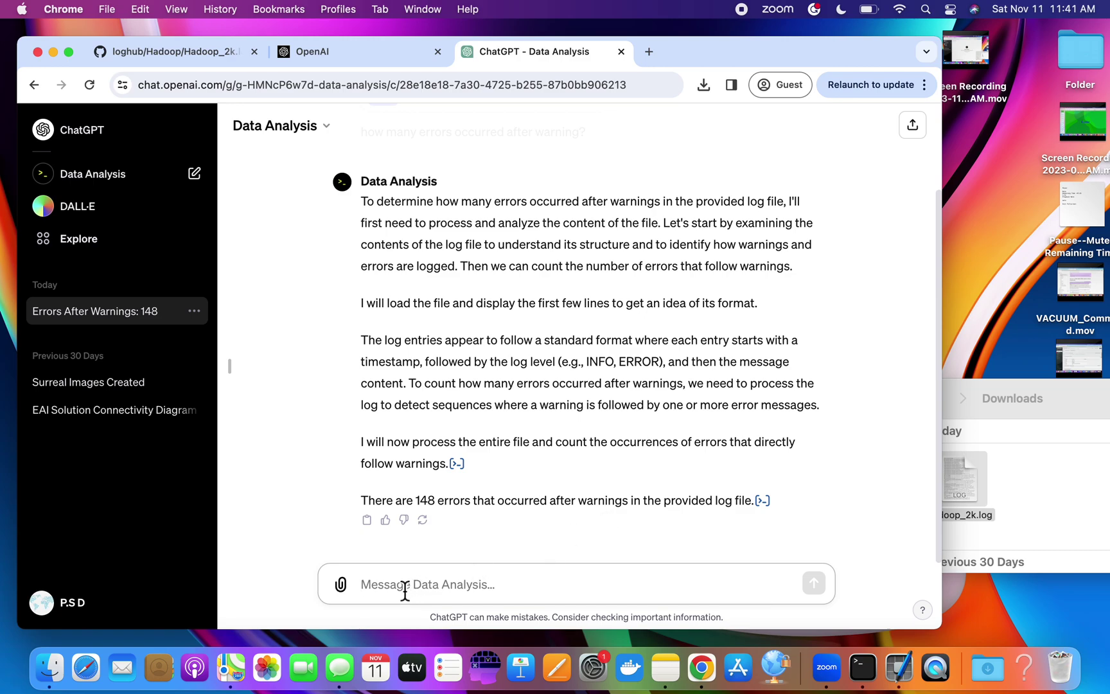
Draft the follow-up 'can you list the warning and errors pair?', fixing a typo.
type("can yiu")
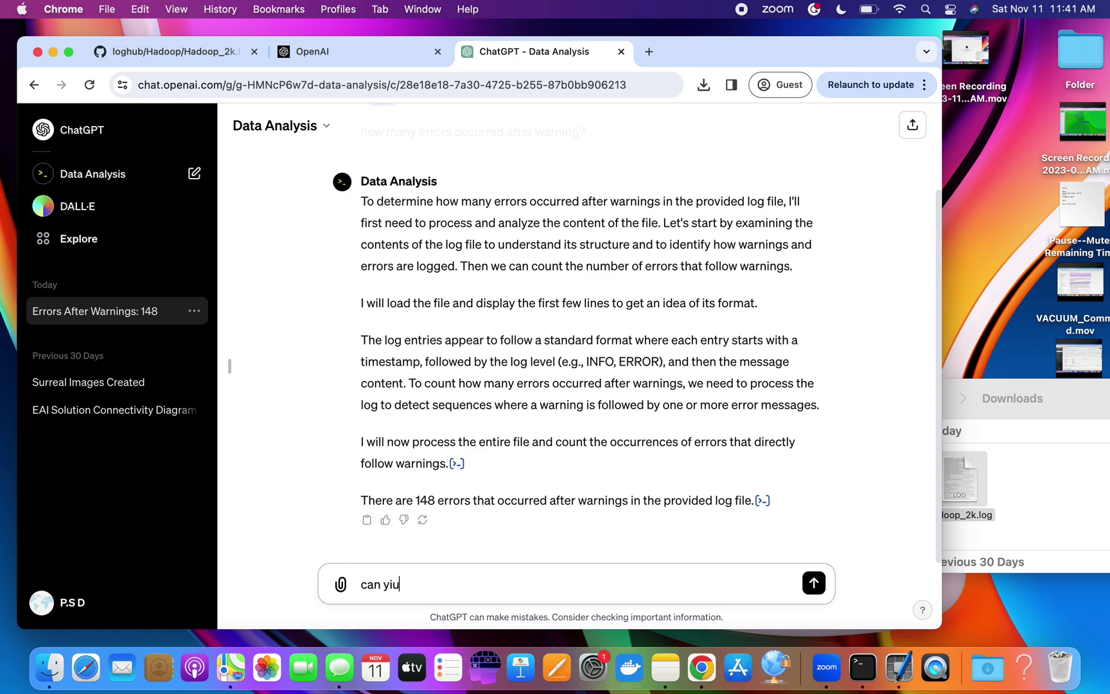
key("BackSpace")
key("BackSpace")
type("ou  list the warning ")
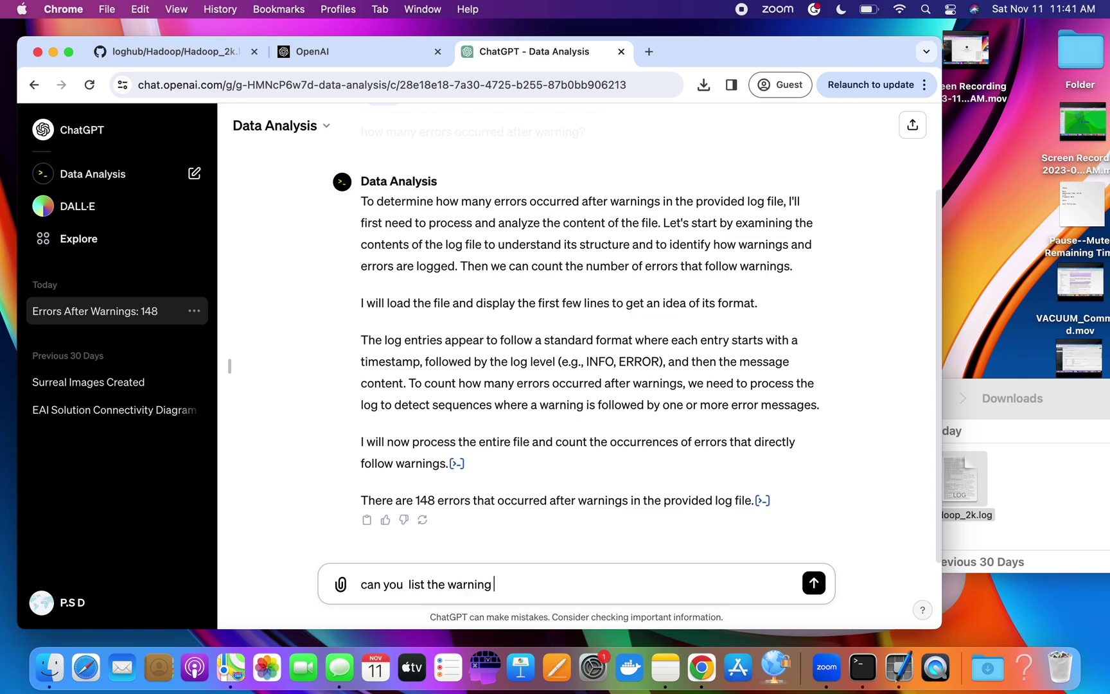
type("and errors pair?")
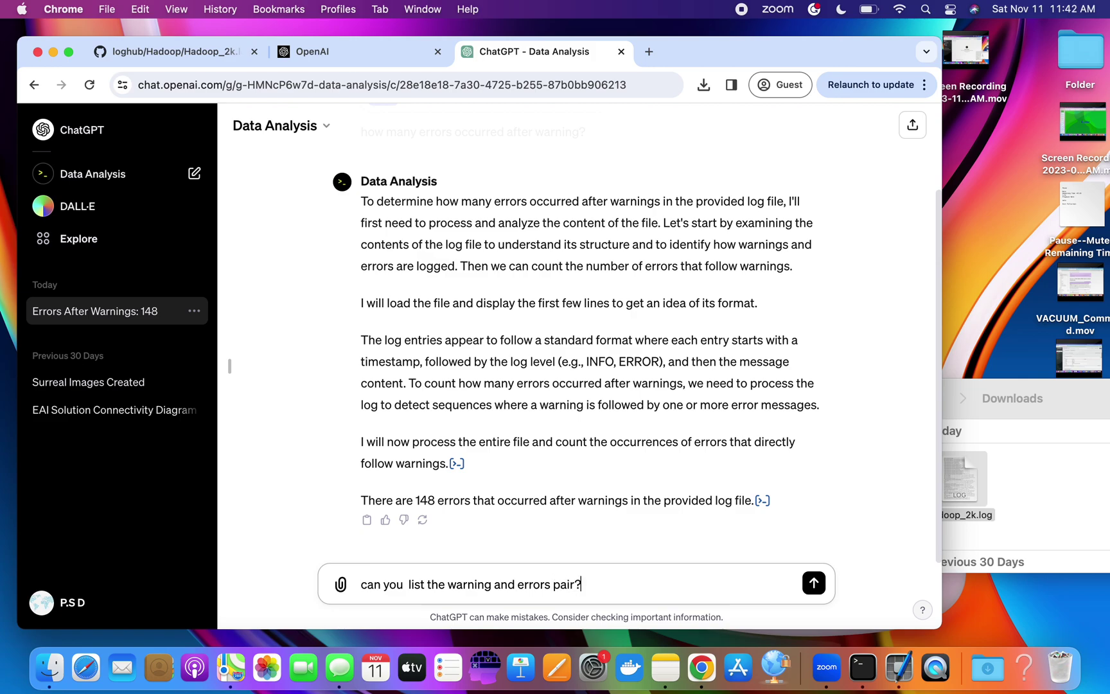
Send the pairs request; the reply offers a downloadable file since the list is lengthy.
left_click(815, 583)
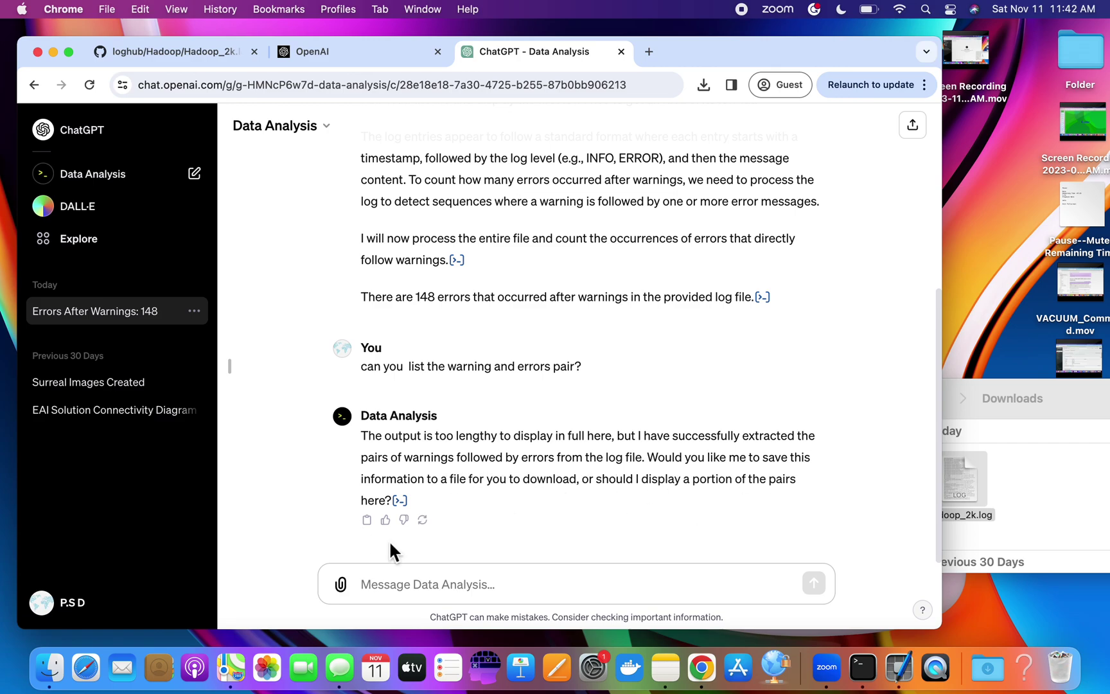
left_click(428, 587)
Reply 'here' so Data Analysis lists the numbered warning–error pairs in the chat.
type("here")
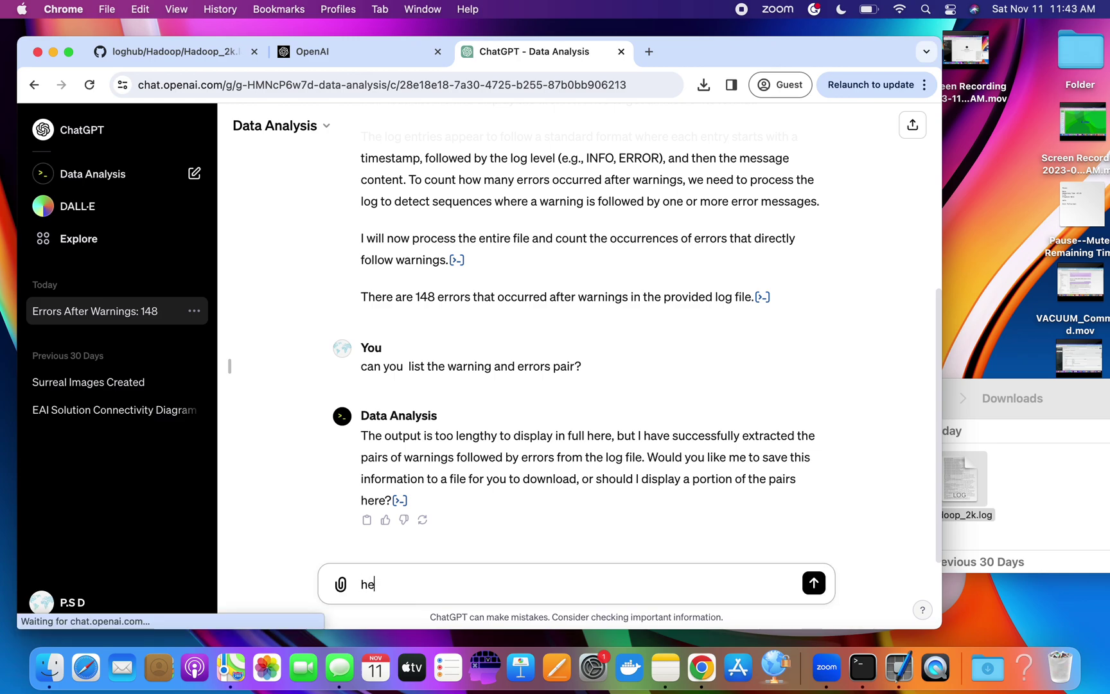
left_click(814, 584)
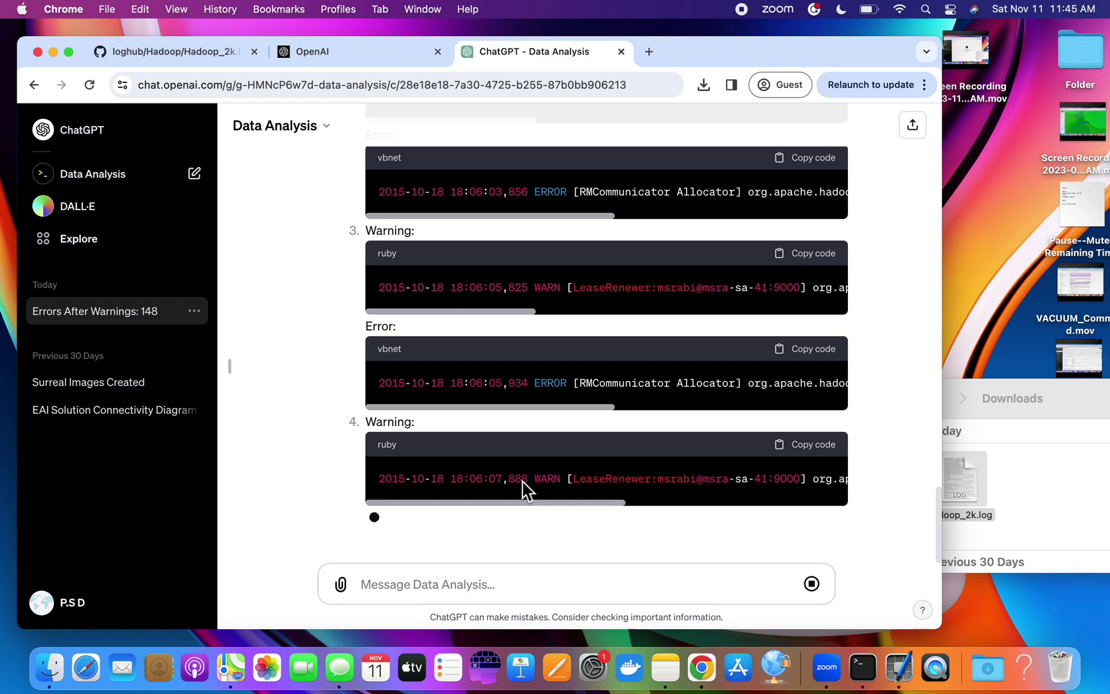
Ask 'total how may errors in this file?' and receive the answer of 151 errors.
left_click(429, 596)
type("t")
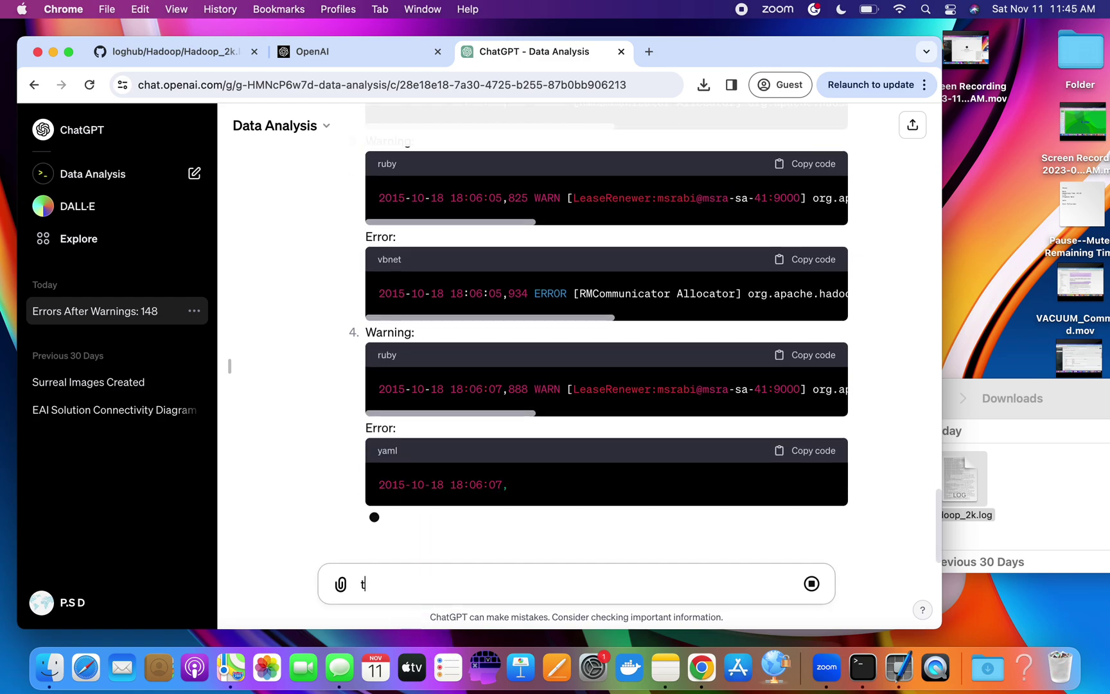
type("otal ho")
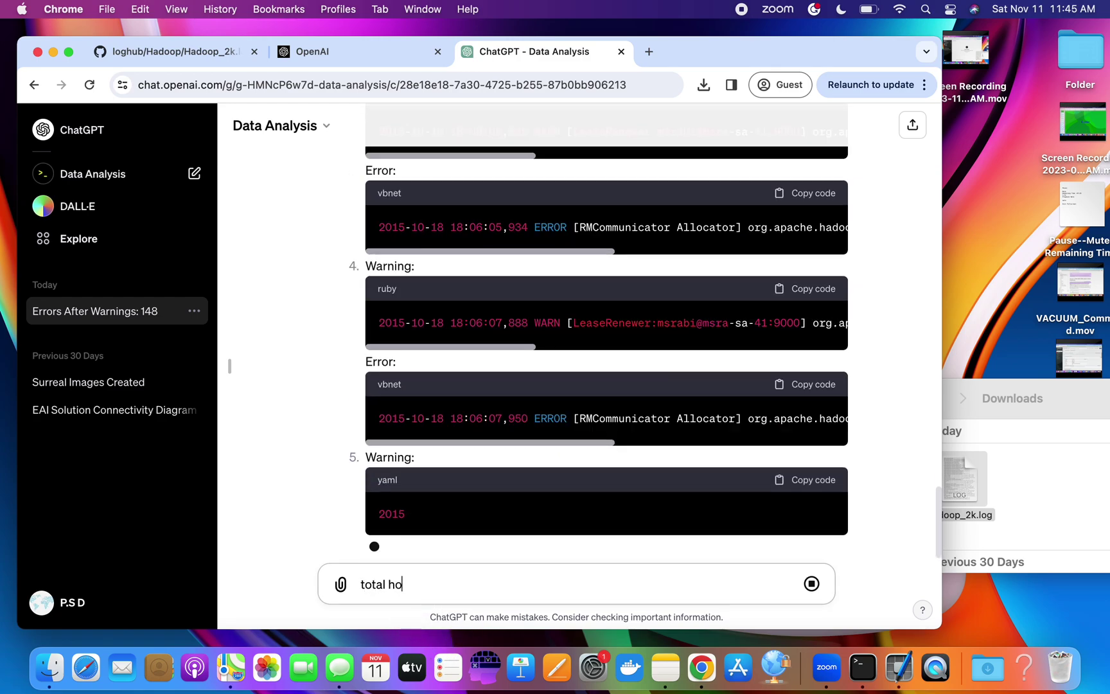
type("w may ")
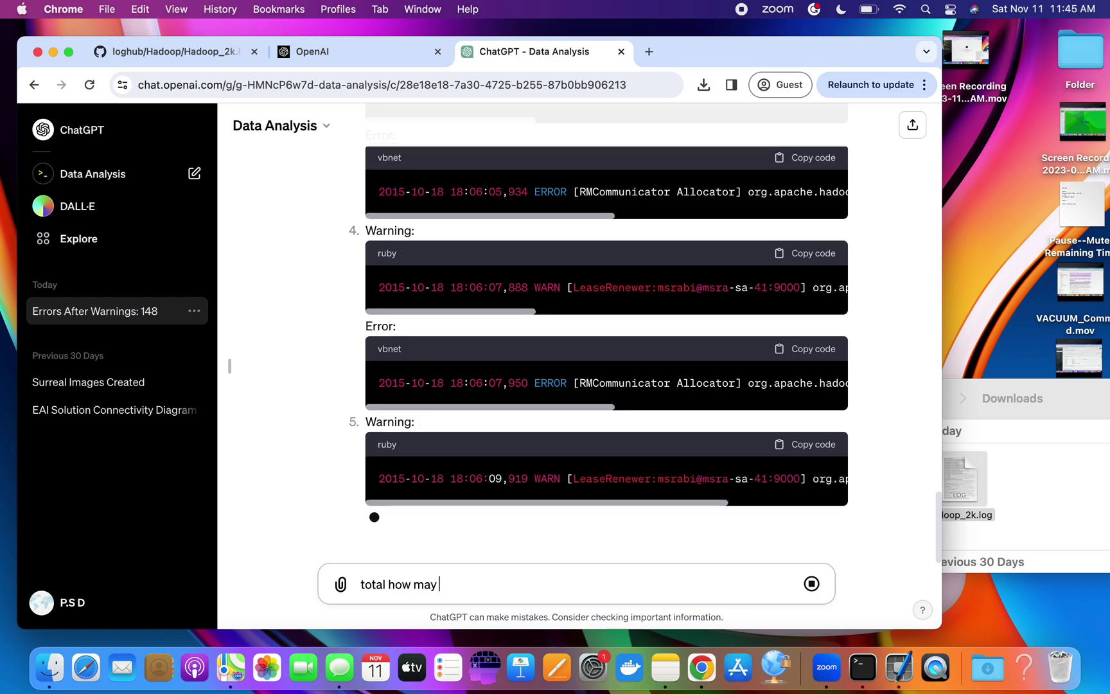
type("err")
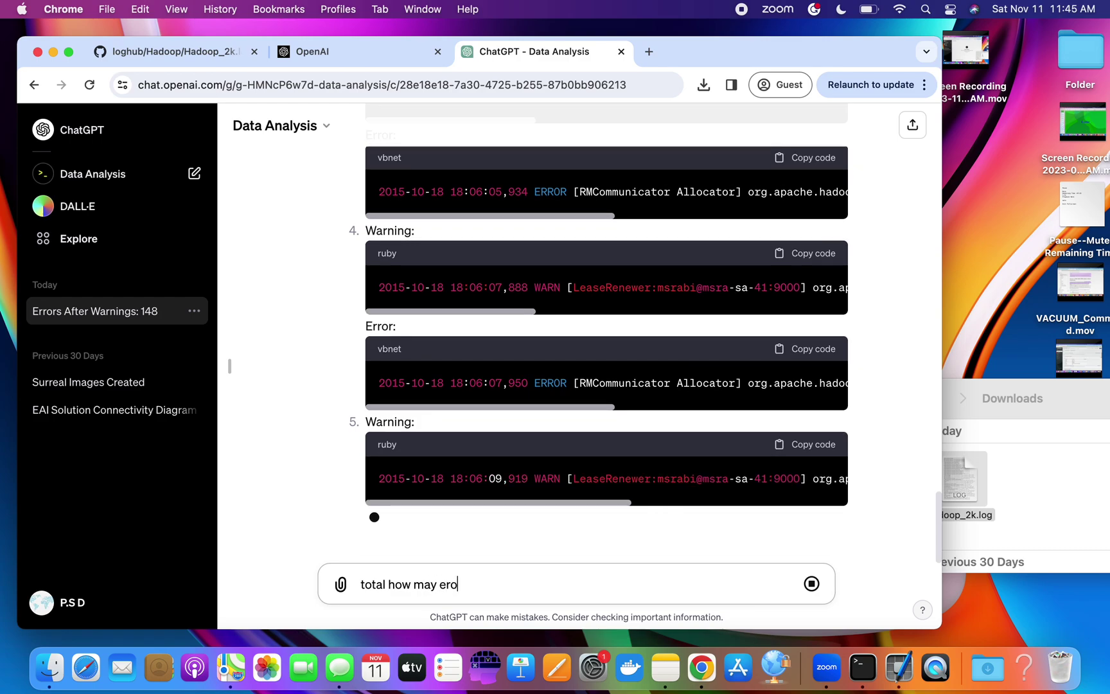
type("ors in ")
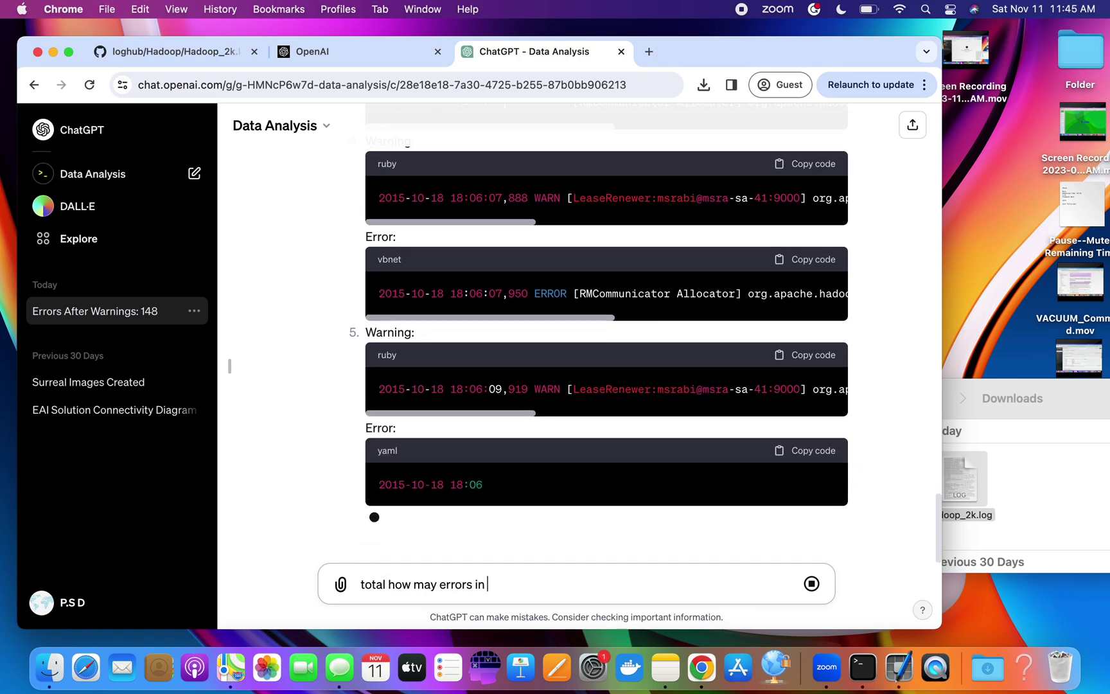
type("this file")
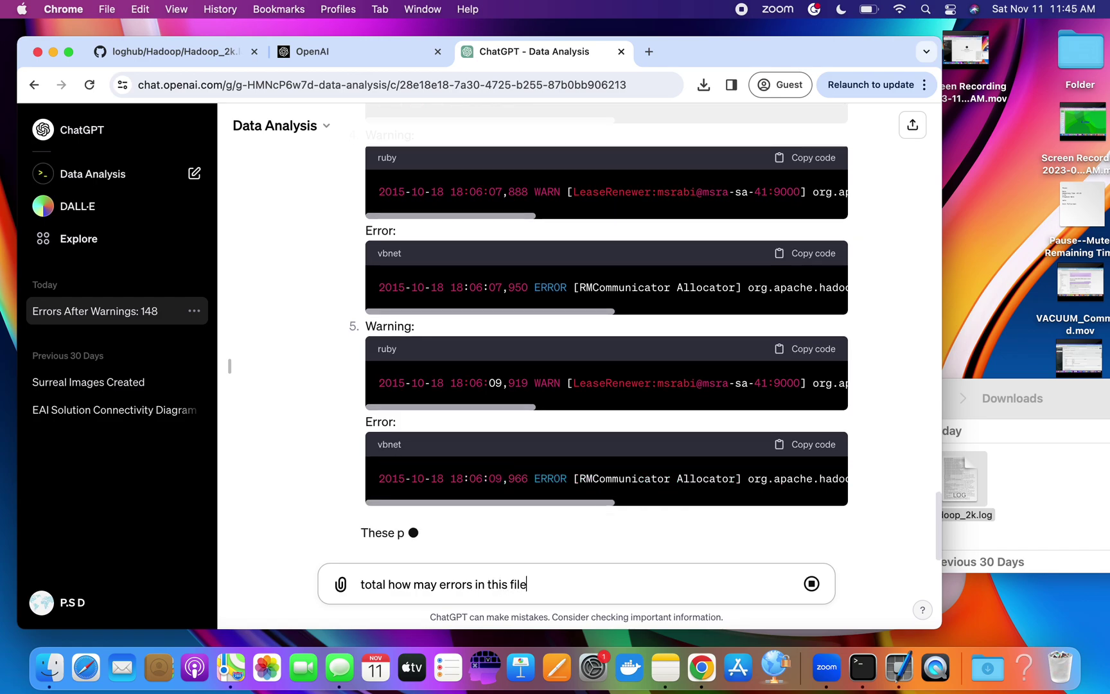
type("?")
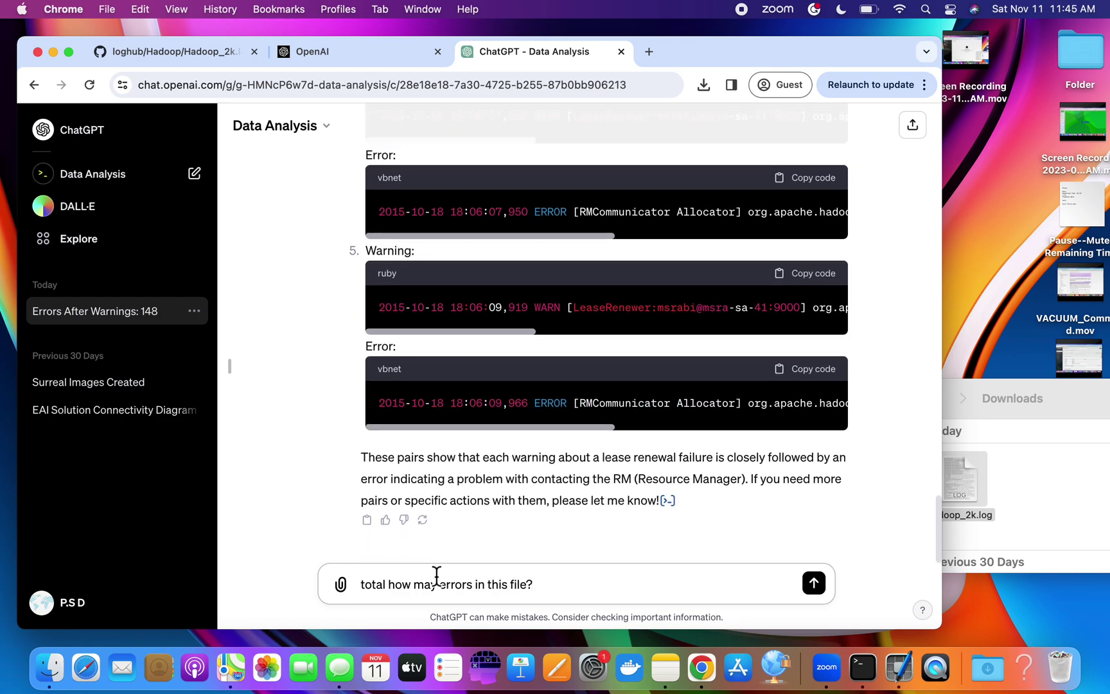
left_click(814, 583)
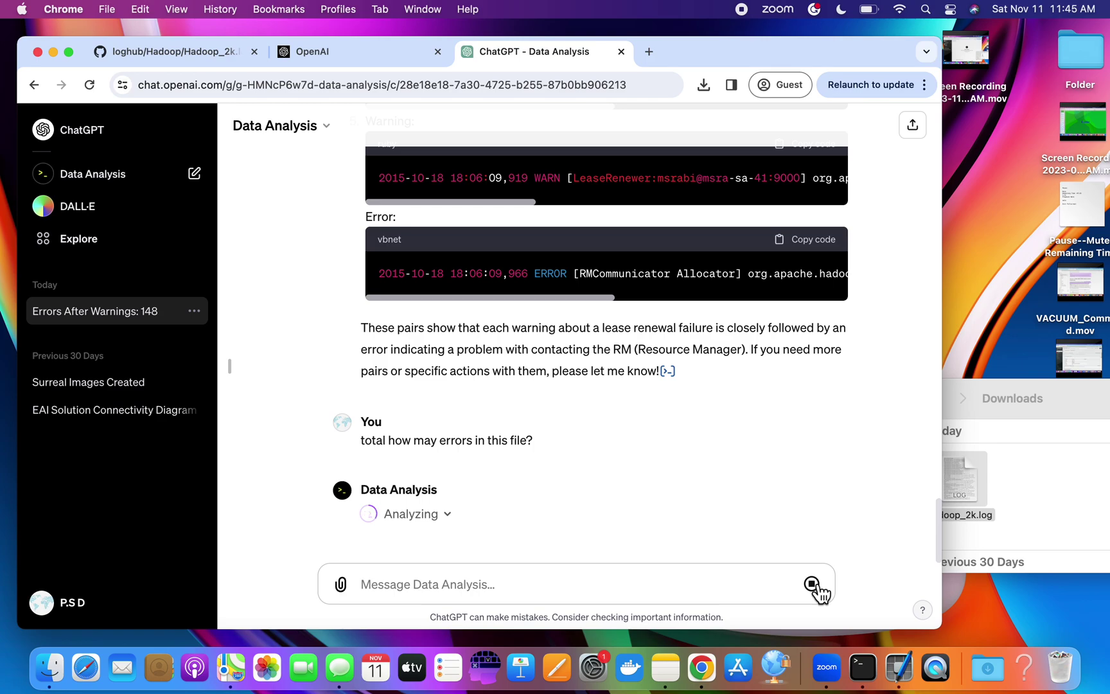
left_click(813, 584)
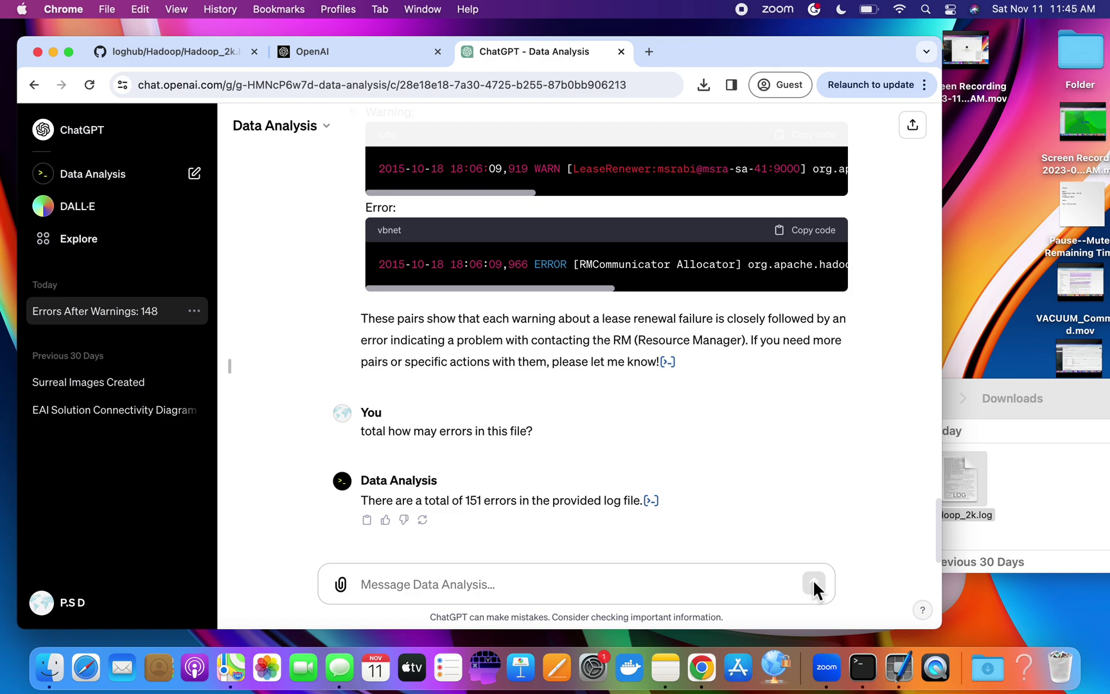
Ask 'total how many warnings there?' and receive the answer of 808 warnings.
left_click(425, 588)
type("tota")
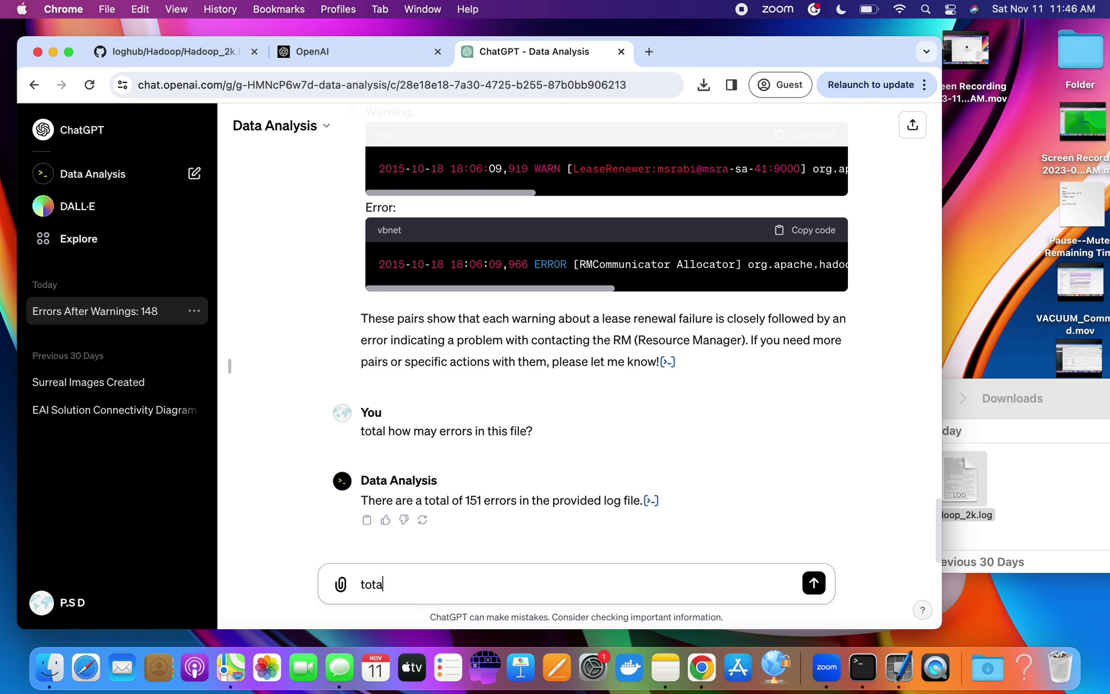
type("l how many warnin")
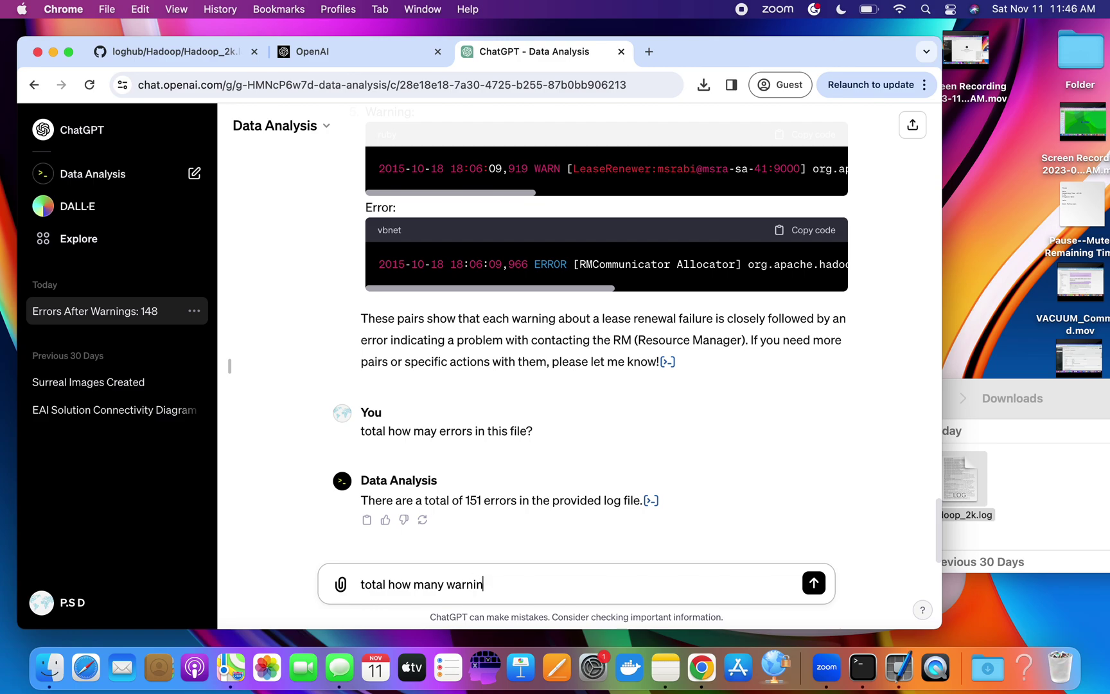
type("gs there?")
left_click(820, 591)
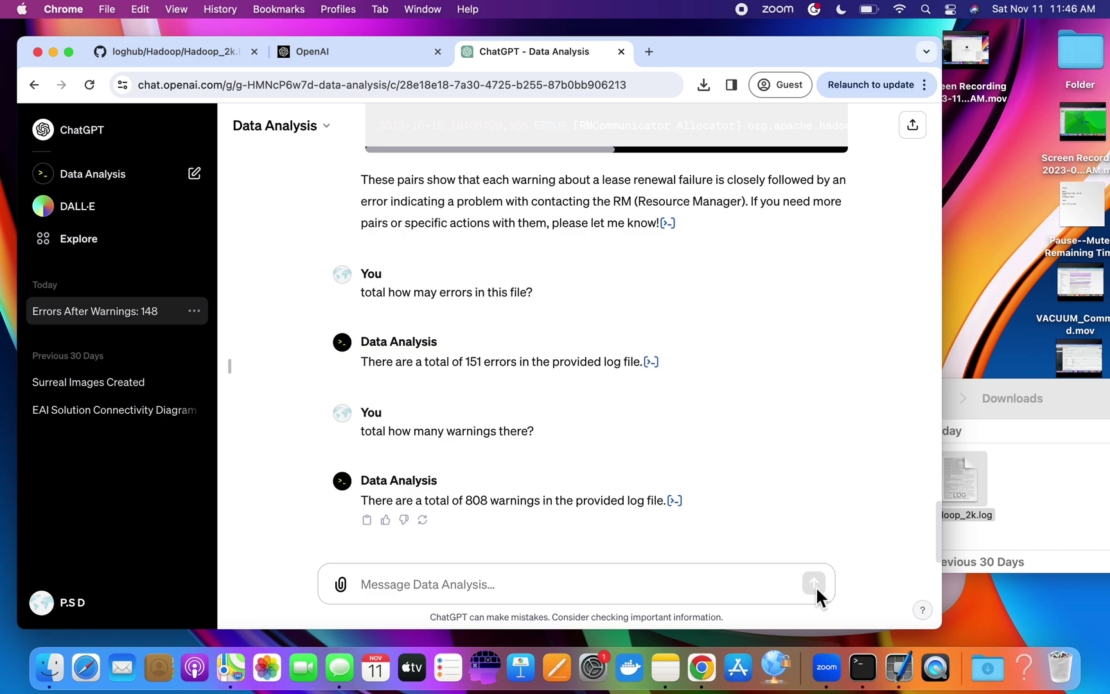
Frame the answers of 148 errors after warnings, 151 errors and 808 warnings for a screenshot.
left_click(328, 126)
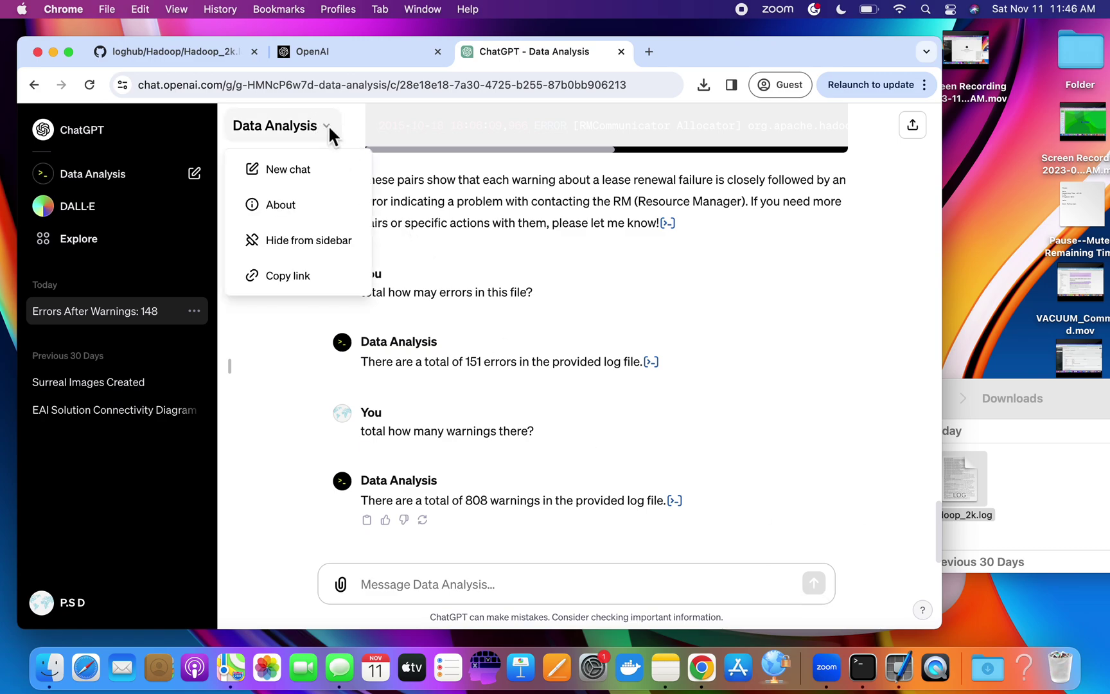
left_click(283, 406)
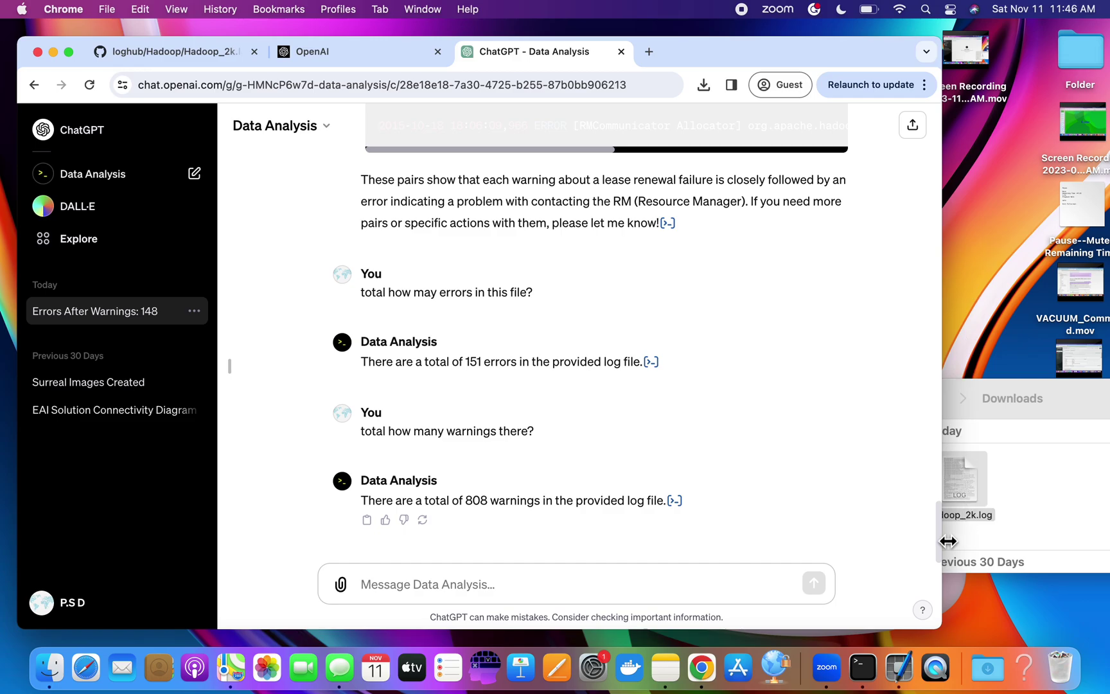
left_click_drag(940, 537, 913, 553)
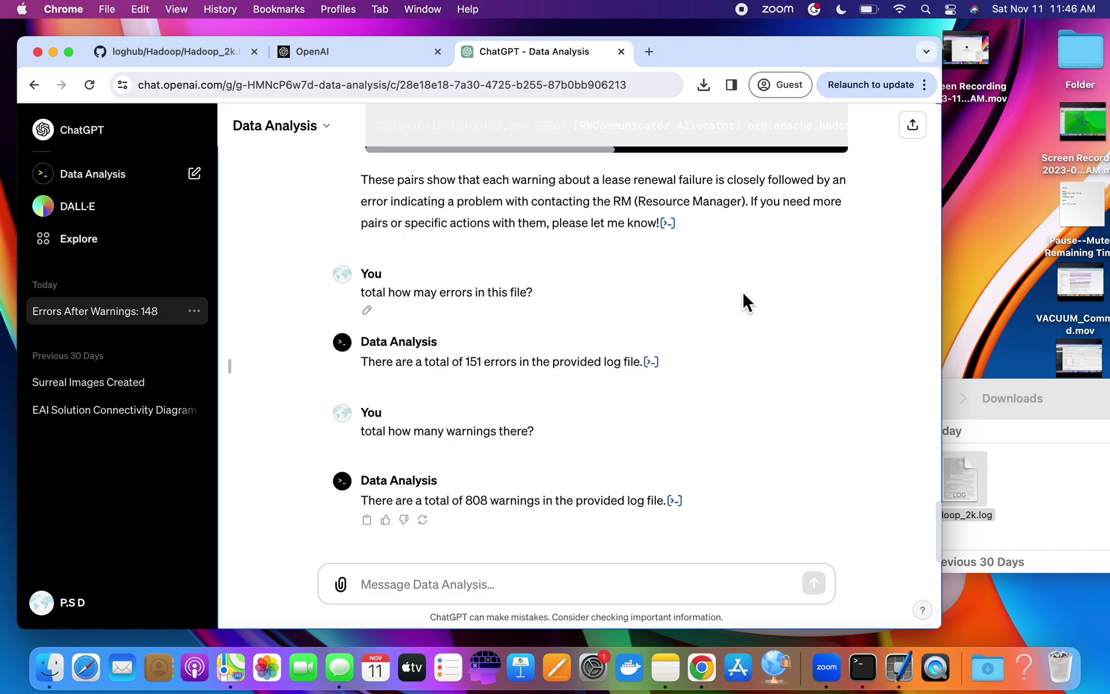
key("super+shift+5")
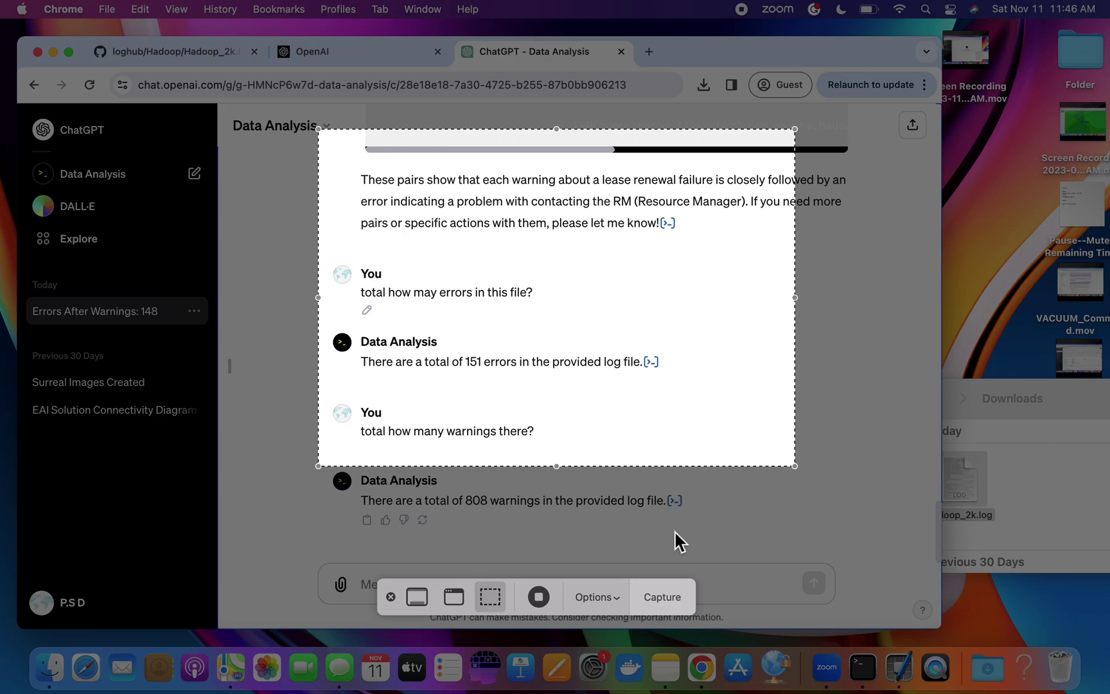